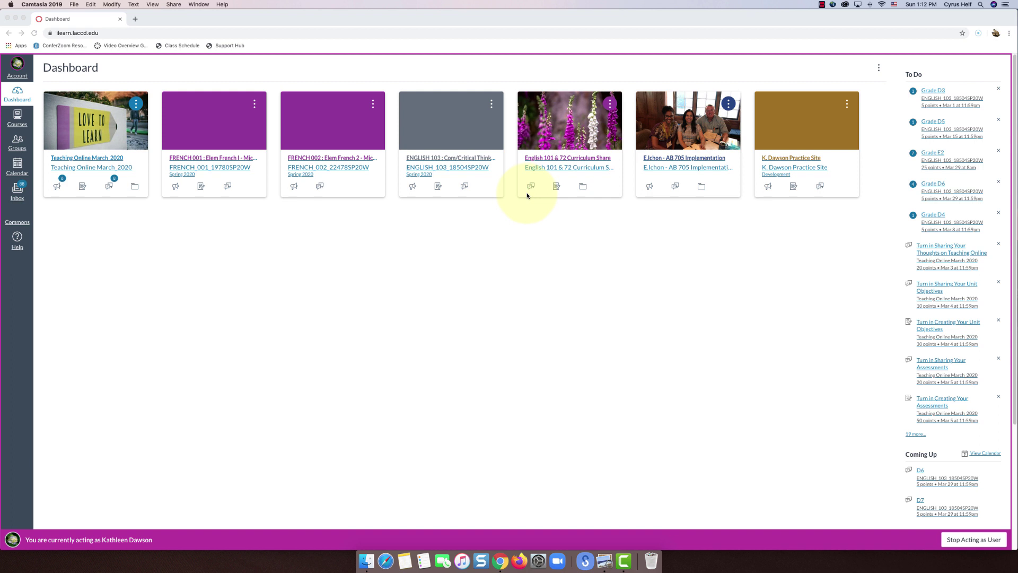
- Open TechConnectSSO in the practice site course and start scheduling a new event
{"action": "left_click", "coordinate": [773, 159]}
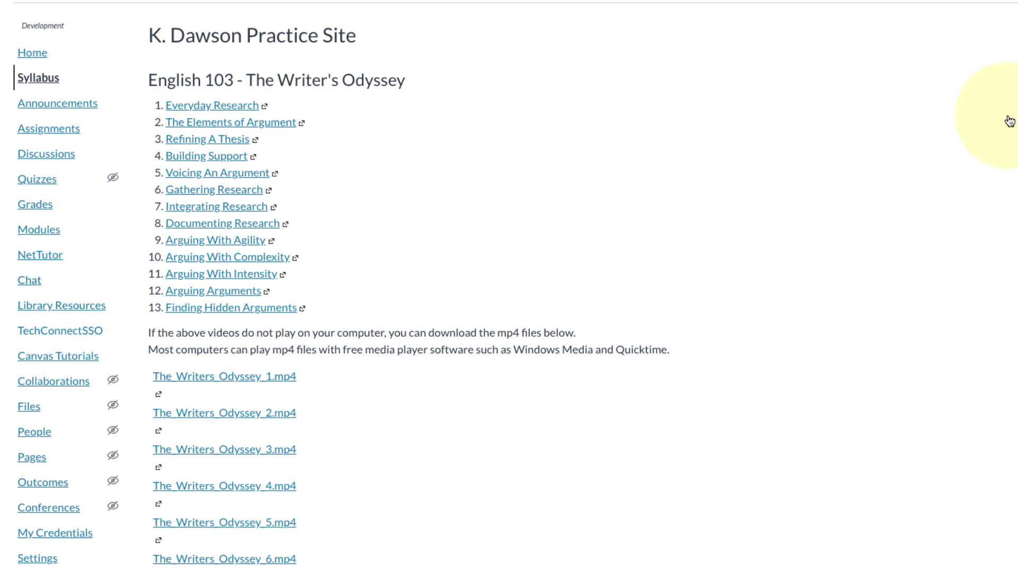
{"action": "left_click", "coordinate": [45, 333]}
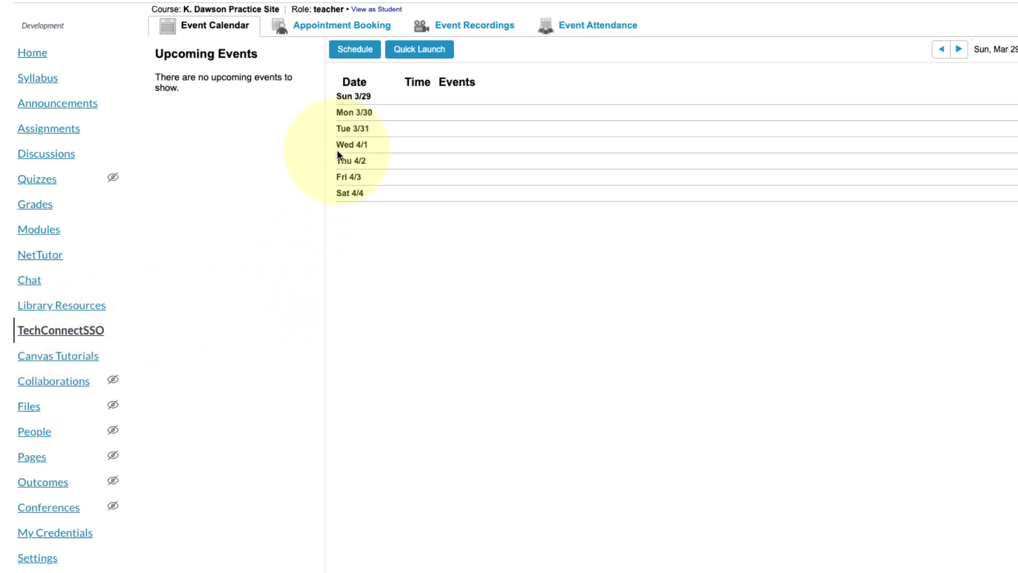
{"action": "left_click", "coordinate": [352, 52]}
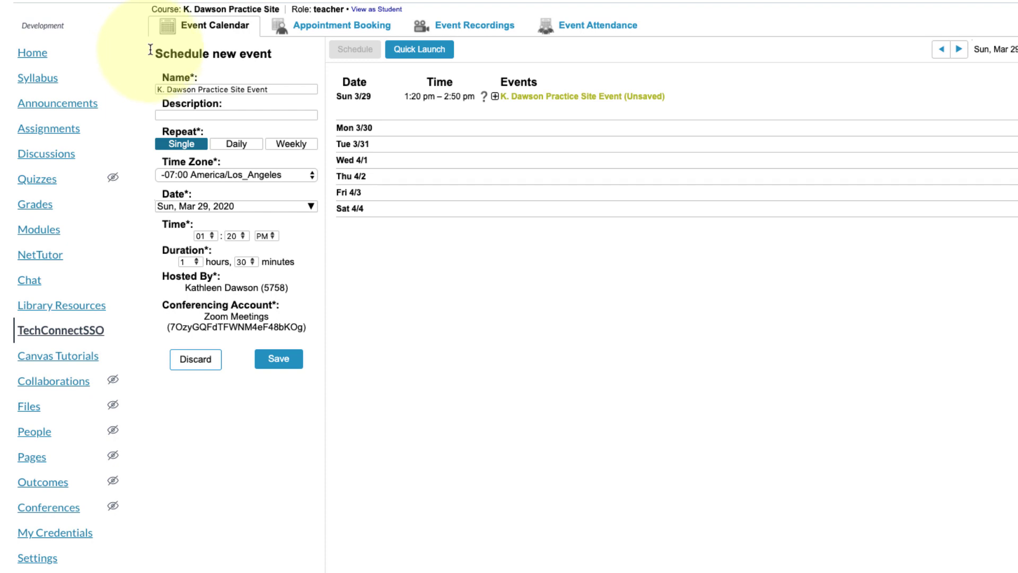
- Name the new event "Weekly Lectures"
{"action": "left_click", "coordinate": [260, 89]}
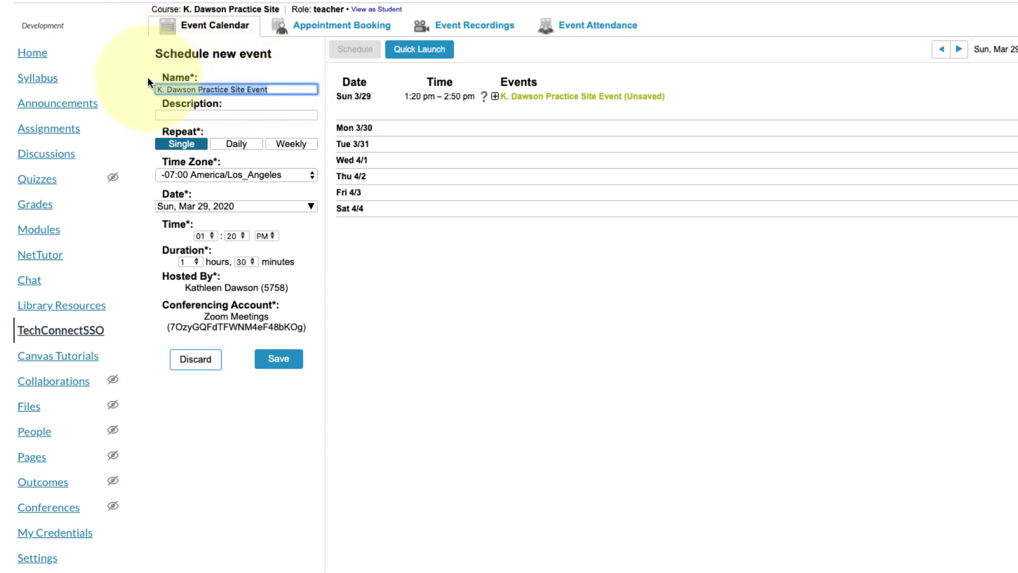
{"action": "type", "text": "Weekly "}
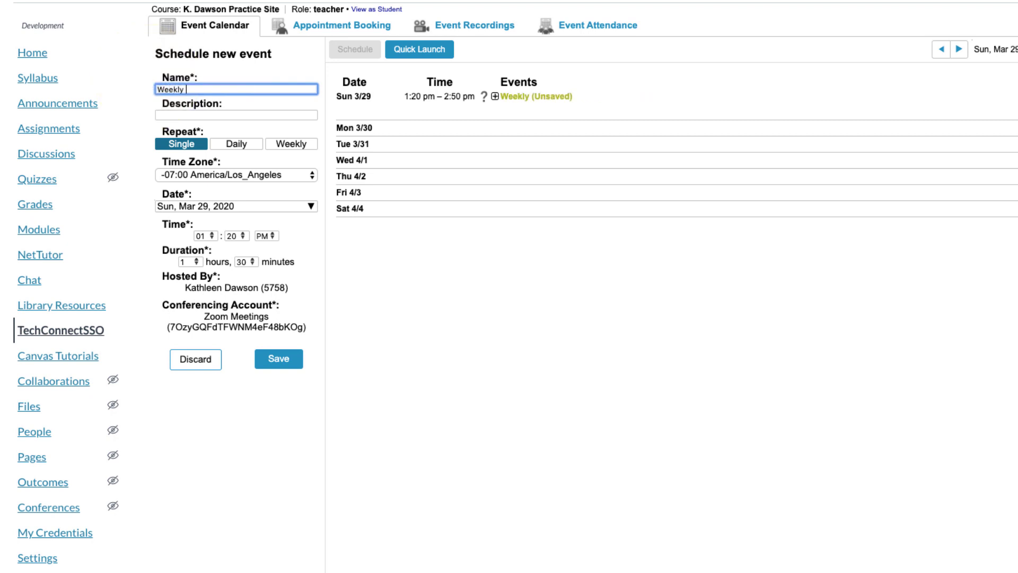
{"action": "type", "text": "Lectures"}
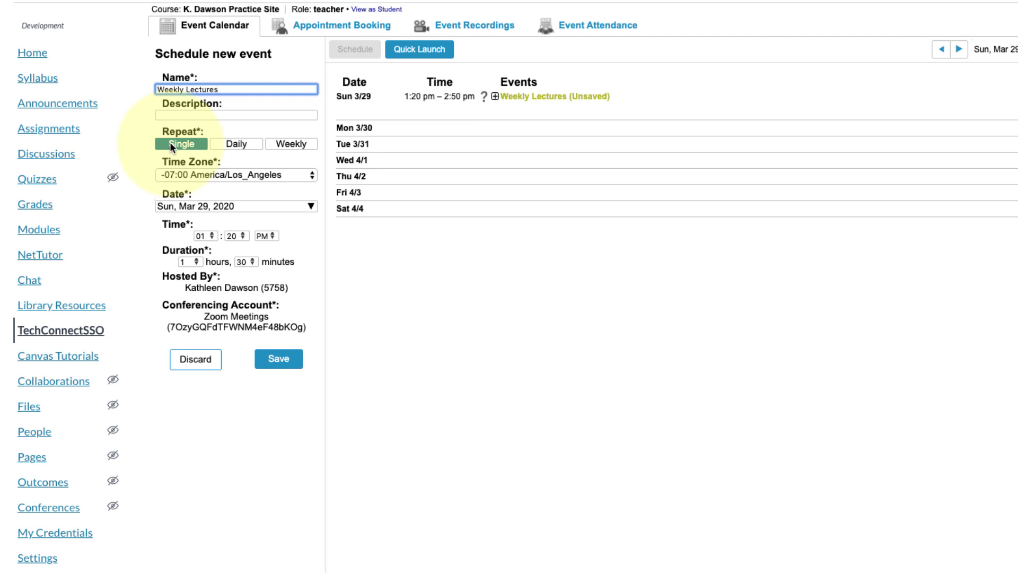
- Make the event repeat weekly on Monday and Wednesday only, with Sunday deselected
{"action": "left_click", "coordinate": [289, 145]}
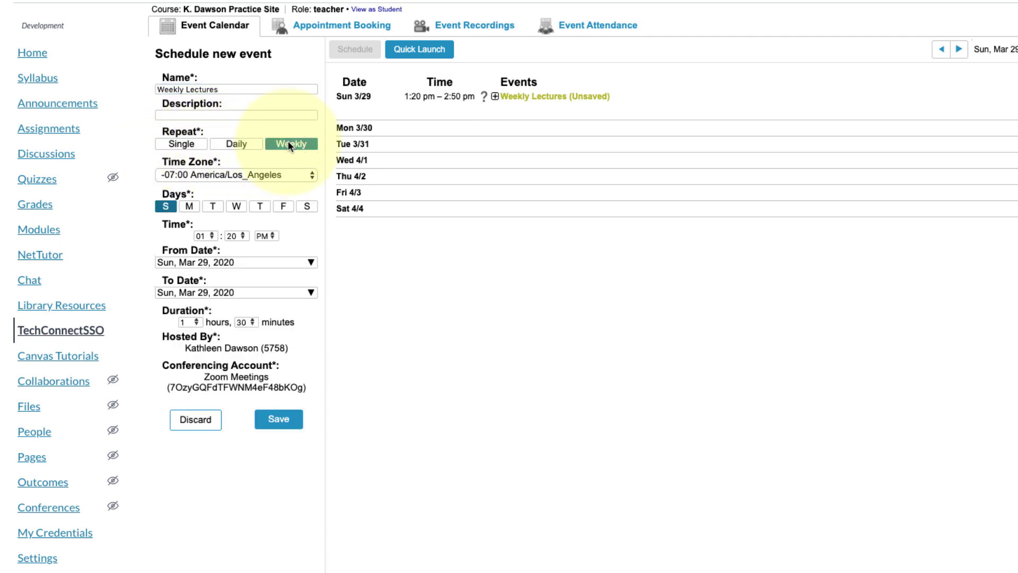
{"action": "scroll", "coordinate": [288, 141], "scroll_direction": "down", "scroll_amount": 1}
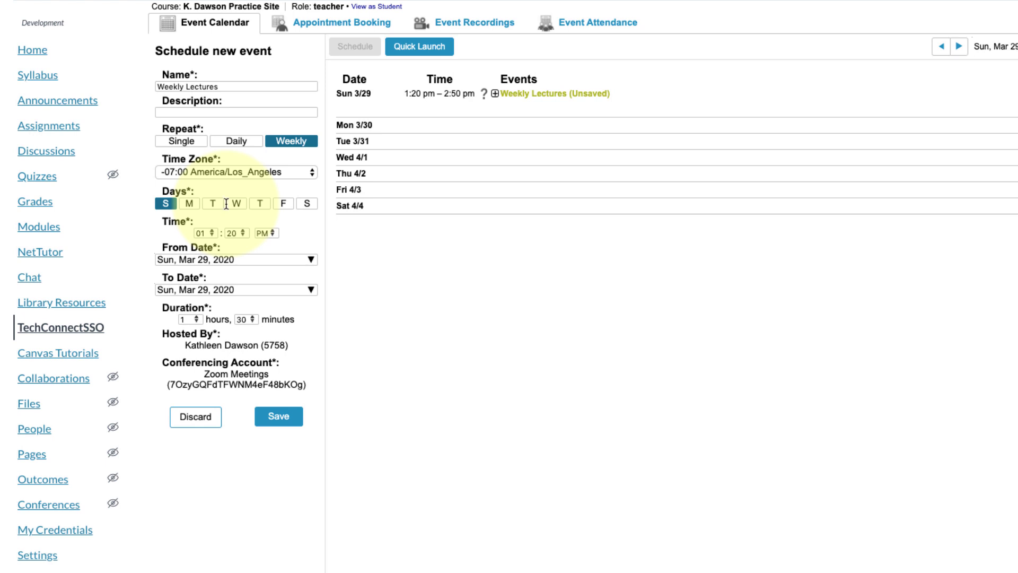
{"action": "left_click", "coordinate": [189, 203]}
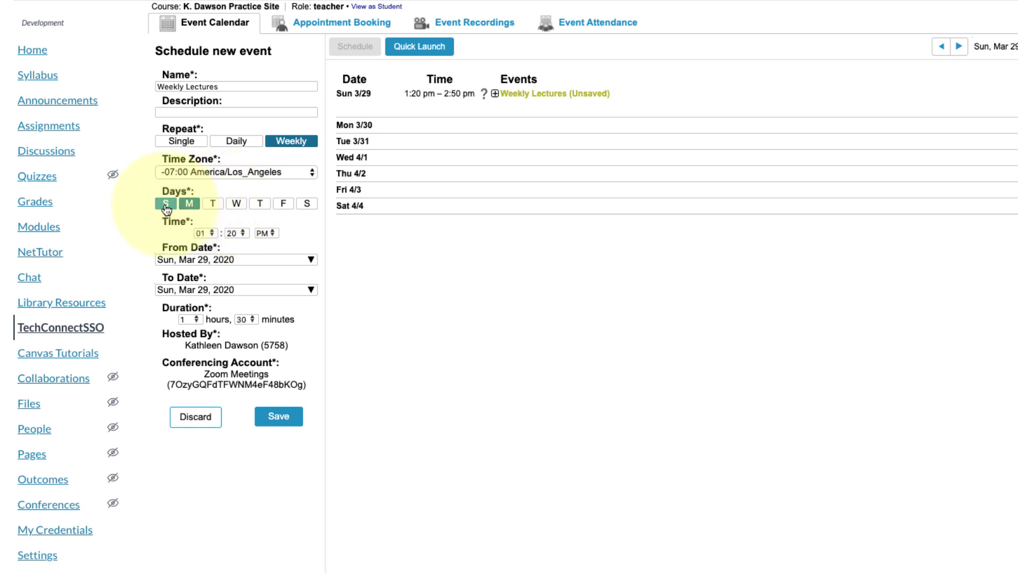
{"action": "left_click", "coordinate": [166, 204]}
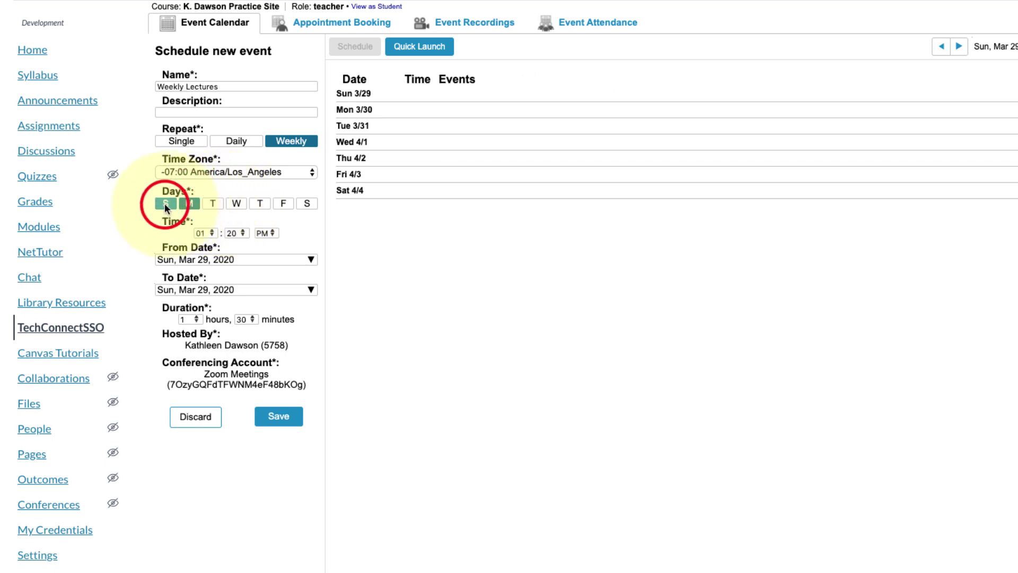
{"action": "left_click", "coordinate": [237, 205]}
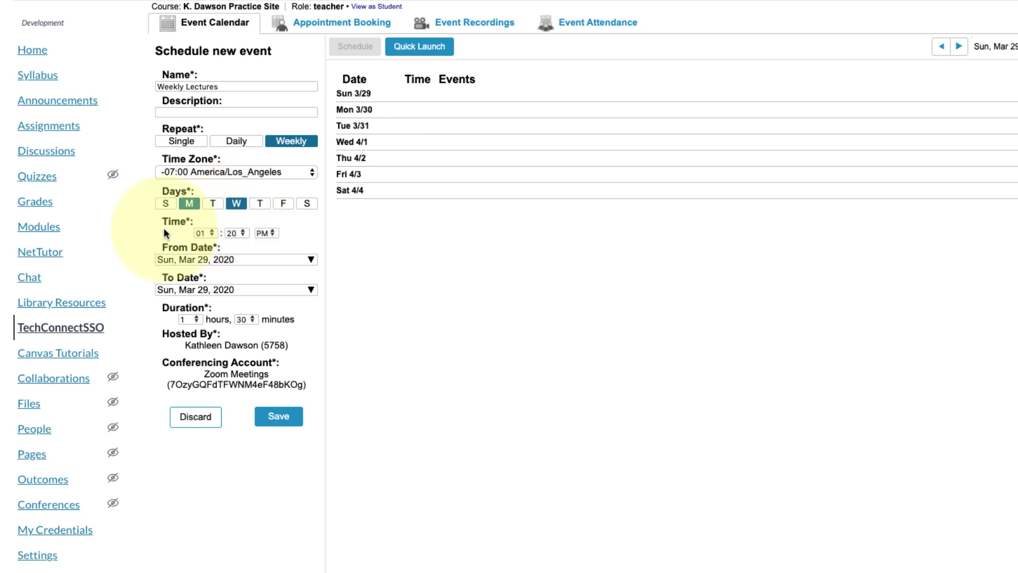
- Set the event's start time to 04:30 PM
{"action": "left_click", "coordinate": [214, 232]}
{"action": "left_click", "coordinate": [214, 232]}
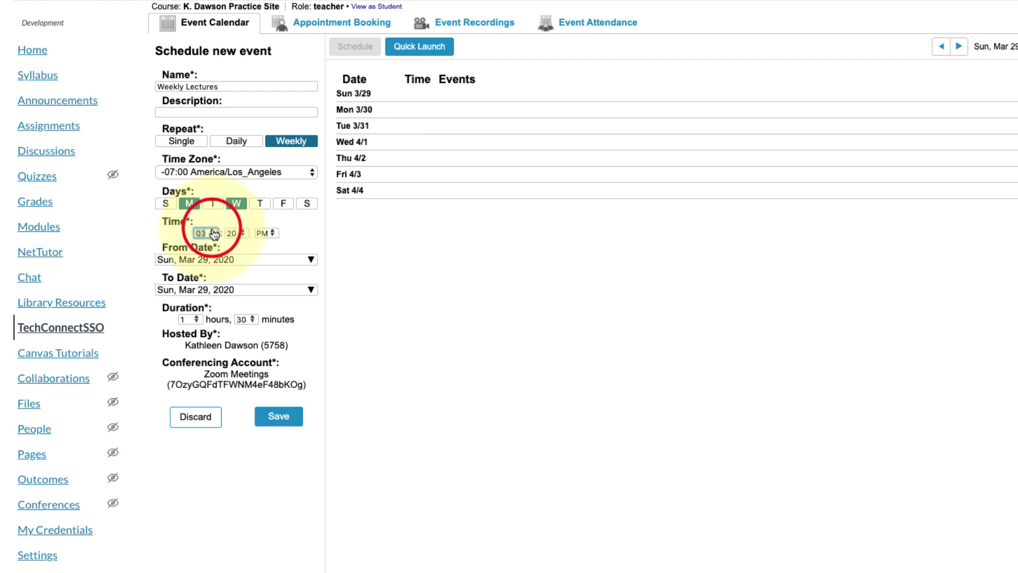
{"action": "left_click", "coordinate": [214, 231]}
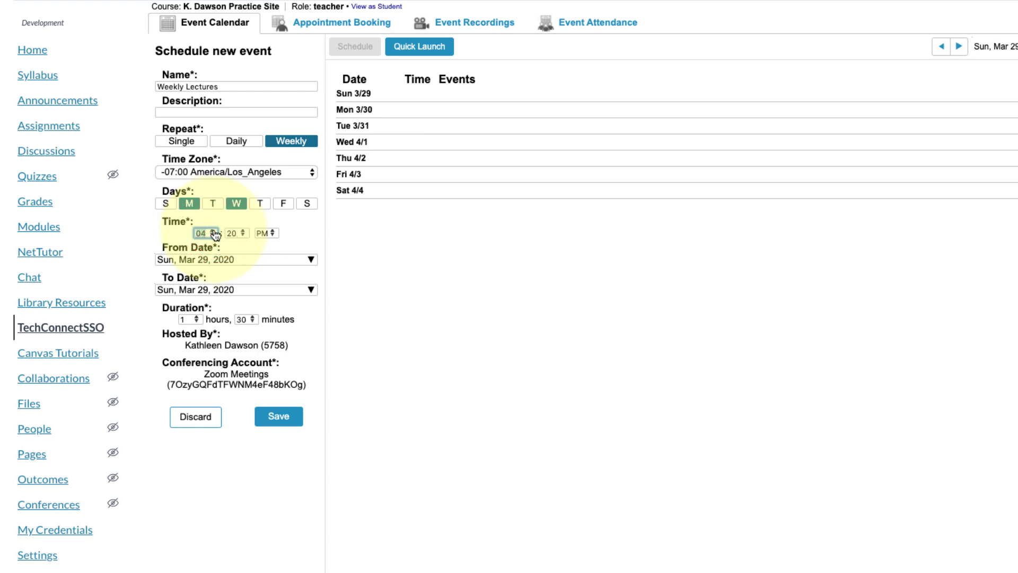
{"action": "left_click", "coordinate": [243, 233]}
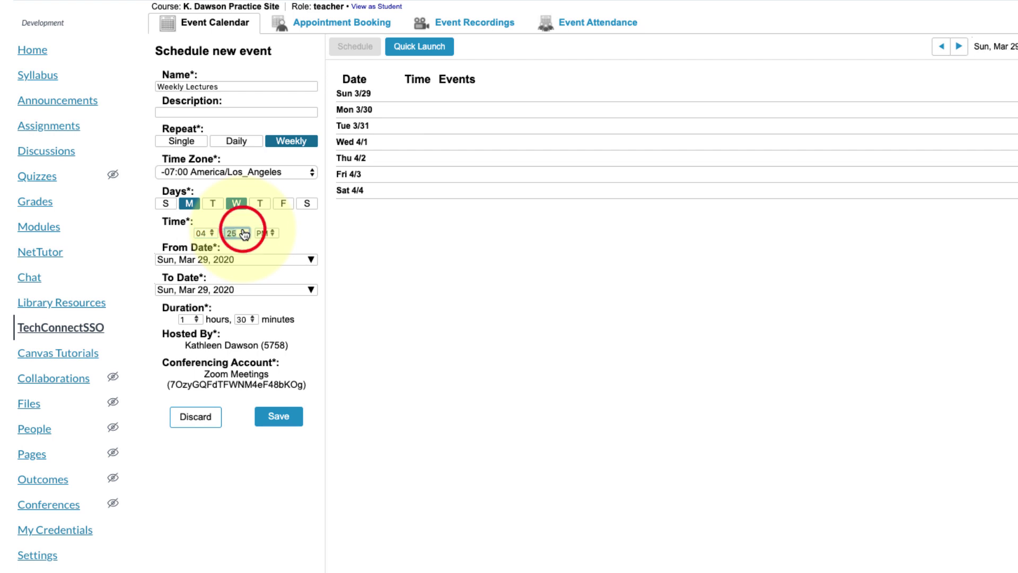
{"action": "left_click", "coordinate": [243, 232]}
- Set the recurring event's To Date to Monday, June 8, 2020
{"action": "left_click", "coordinate": [244, 289]}
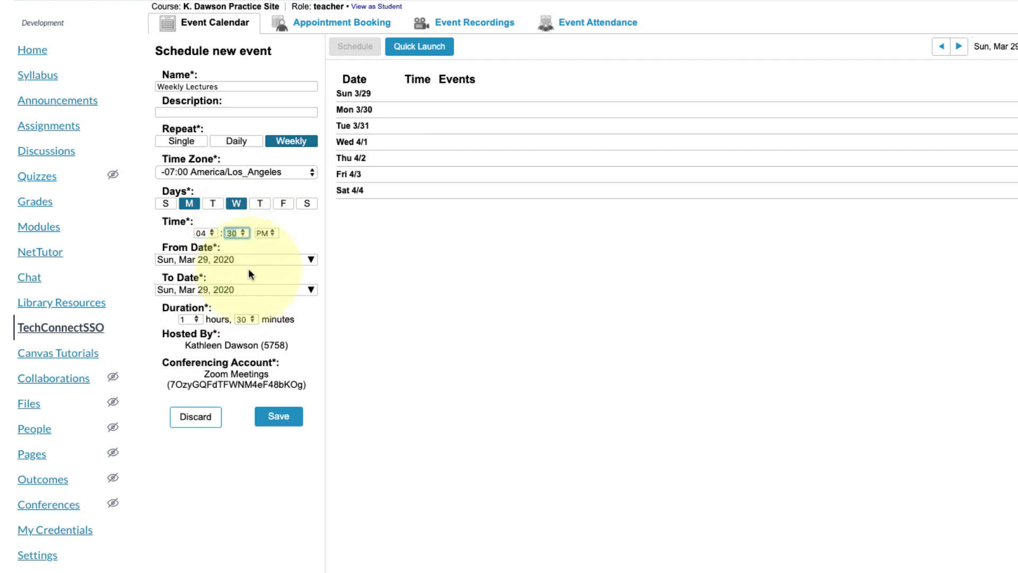
{"action": "left_click", "coordinate": [250, 263]}
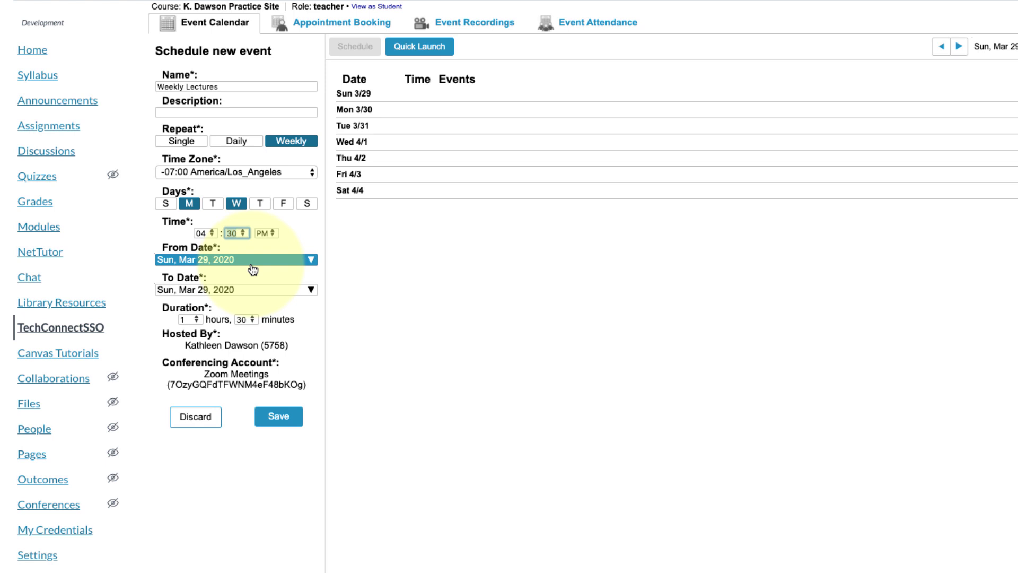
{"action": "left_click", "coordinate": [312, 291]}
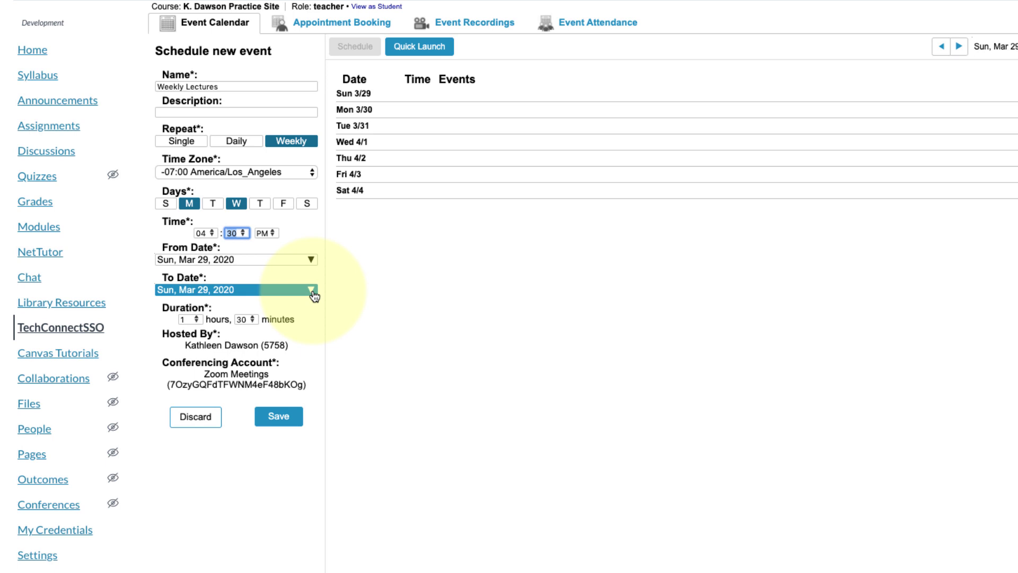
{"action": "left_click", "coordinate": [162, 260]}
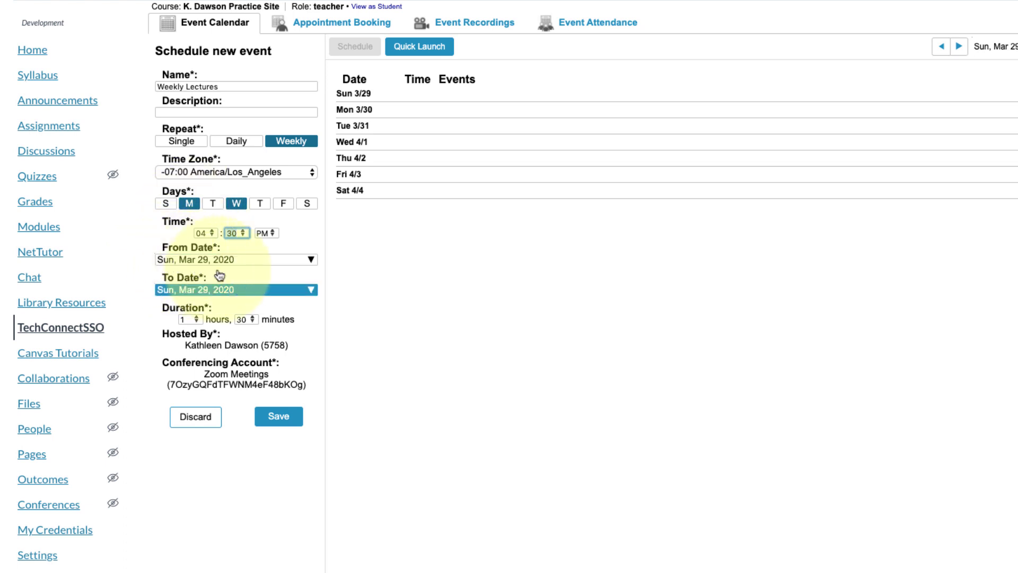
{"action": "left_click", "coordinate": [313, 291]}
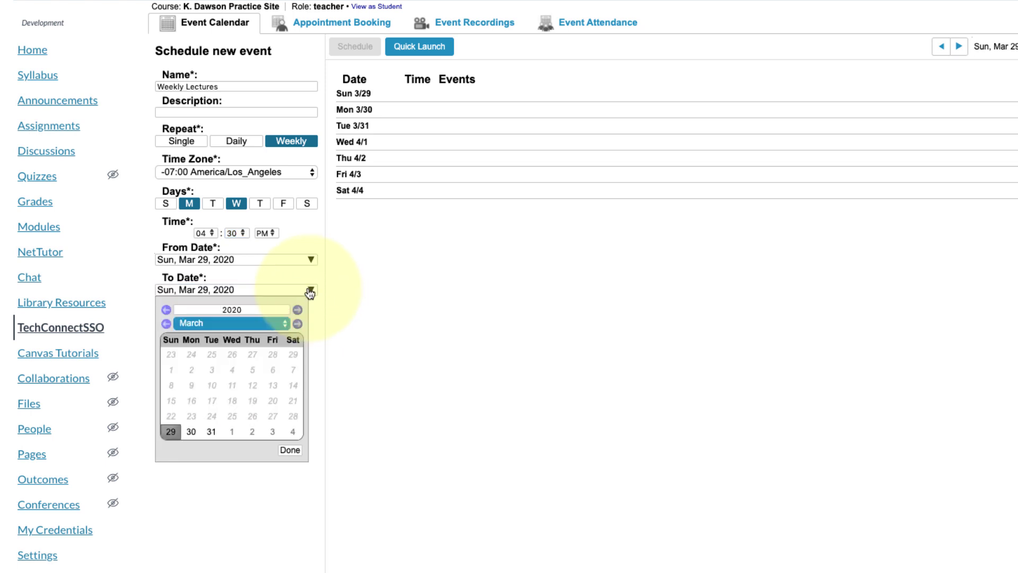
{"action": "left_click", "coordinate": [285, 324]}
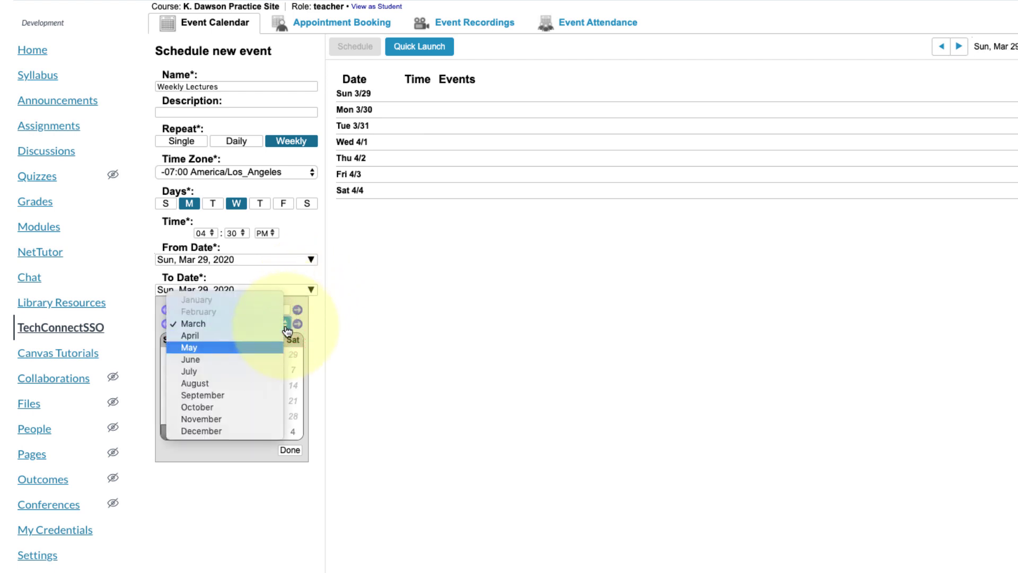
{"action": "left_click", "coordinate": [245, 359]}
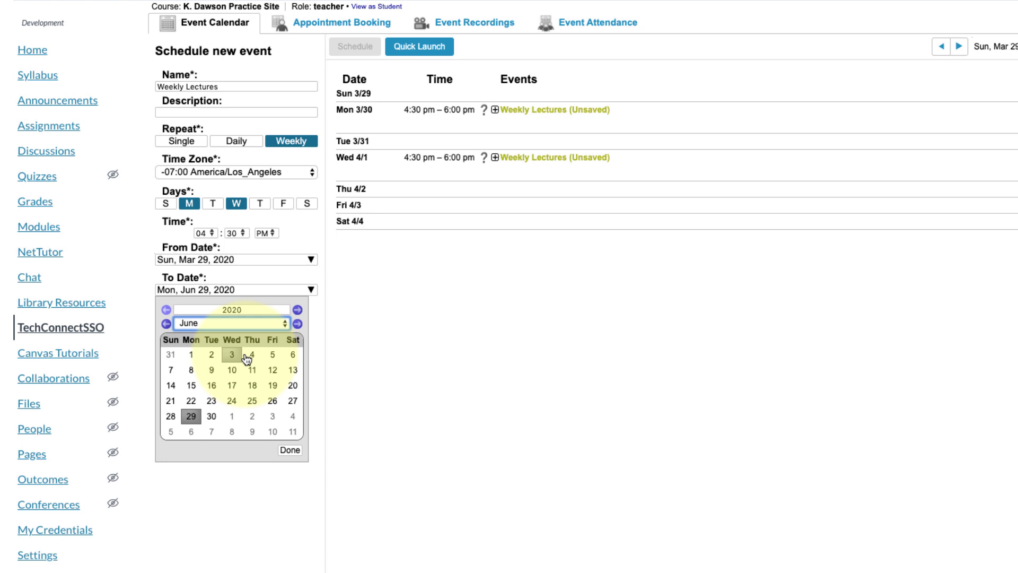
{"action": "left_click", "coordinate": [192, 370]}
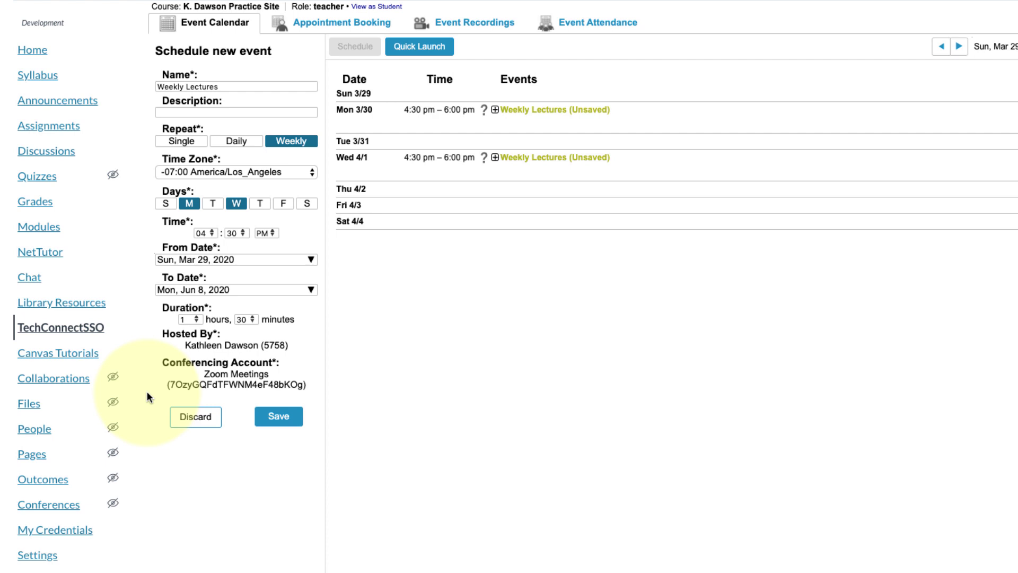
- Set the event duration to 2 hours 45 minutes and save the event series
{"action": "left_click", "coordinate": [197, 318]}
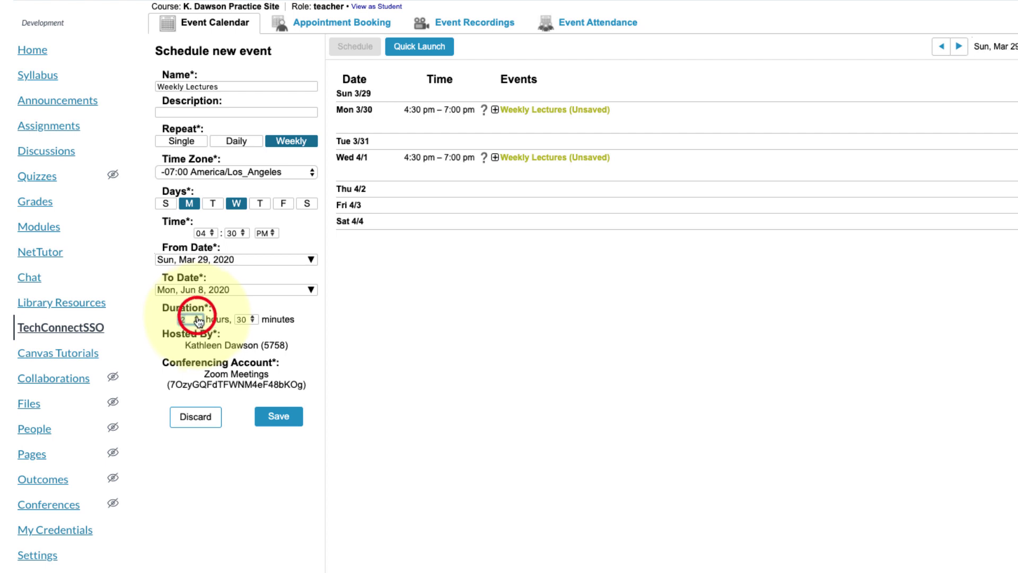
{"action": "left_click", "coordinate": [253, 317]}
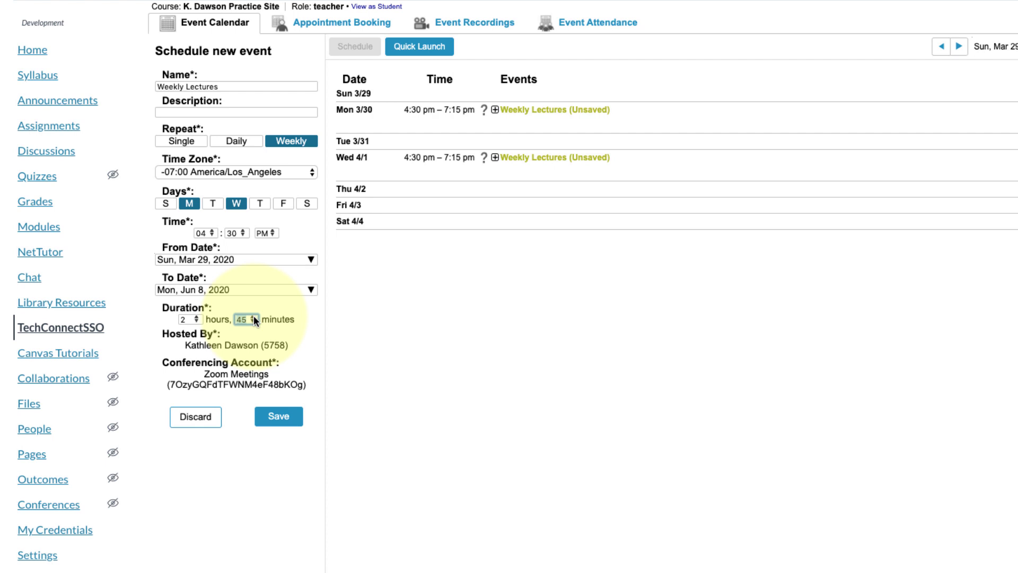
{"action": "left_click", "coordinate": [278, 417]}
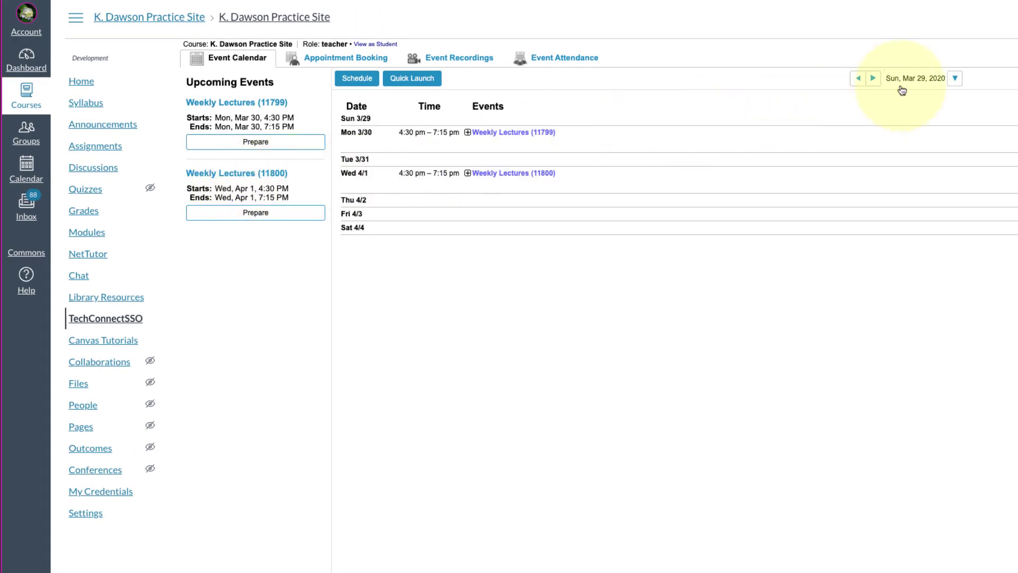
- Jump the event calendar to April 29, 2020 to check the scheduled lectures
{"action": "left_click", "coordinate": [955, 78]}
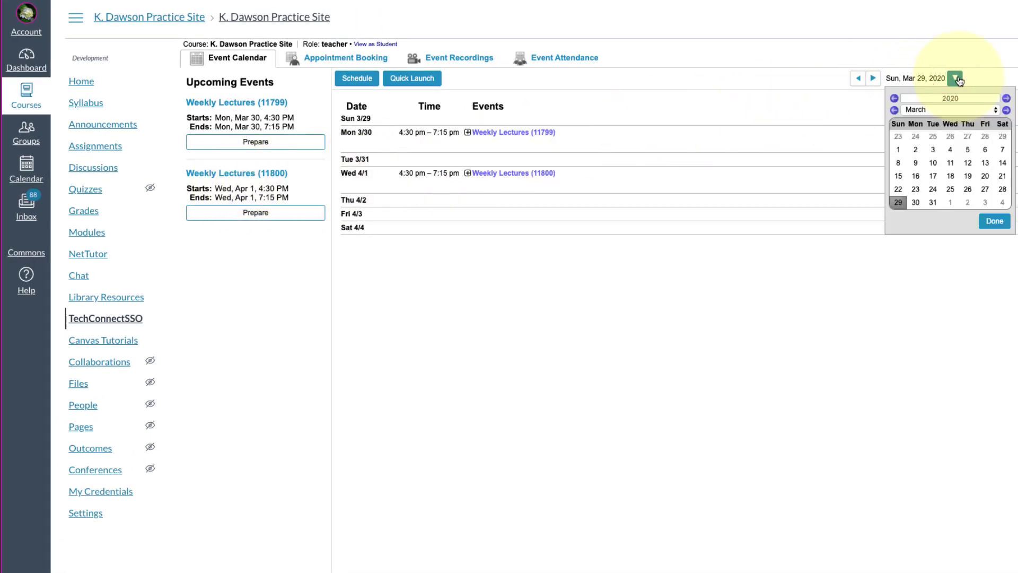
{"action": "left_click", "coordinate": [979, 110]}
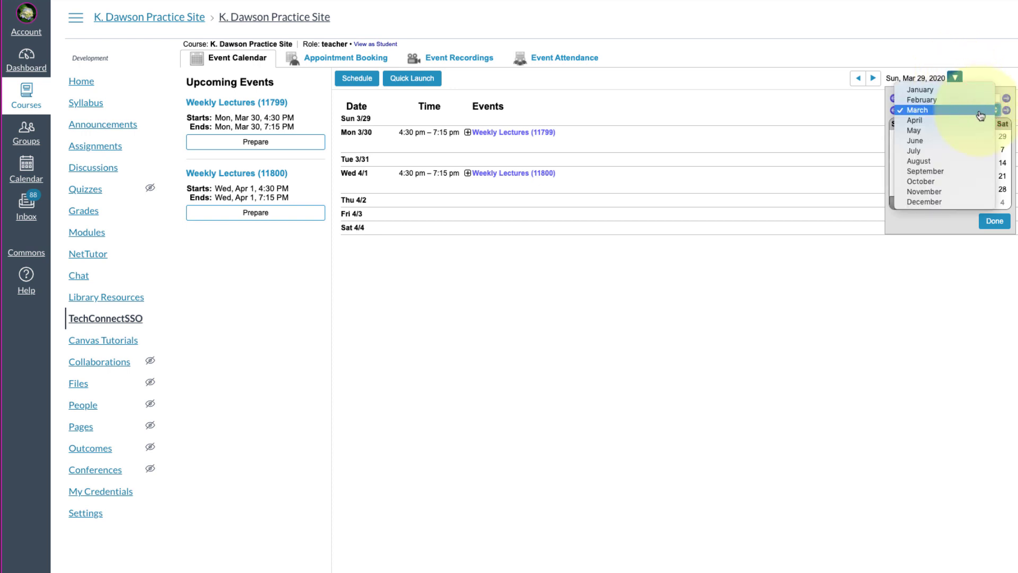
{"action": "left_click", "coordinate": [980, 120]}
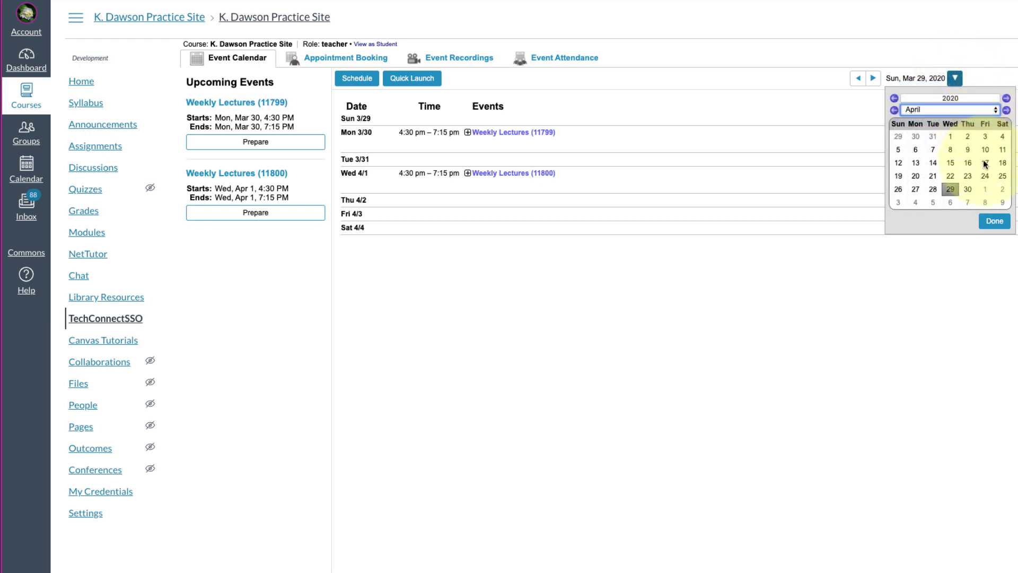
{"action": "left_click", "coordinate": [993, 221]}
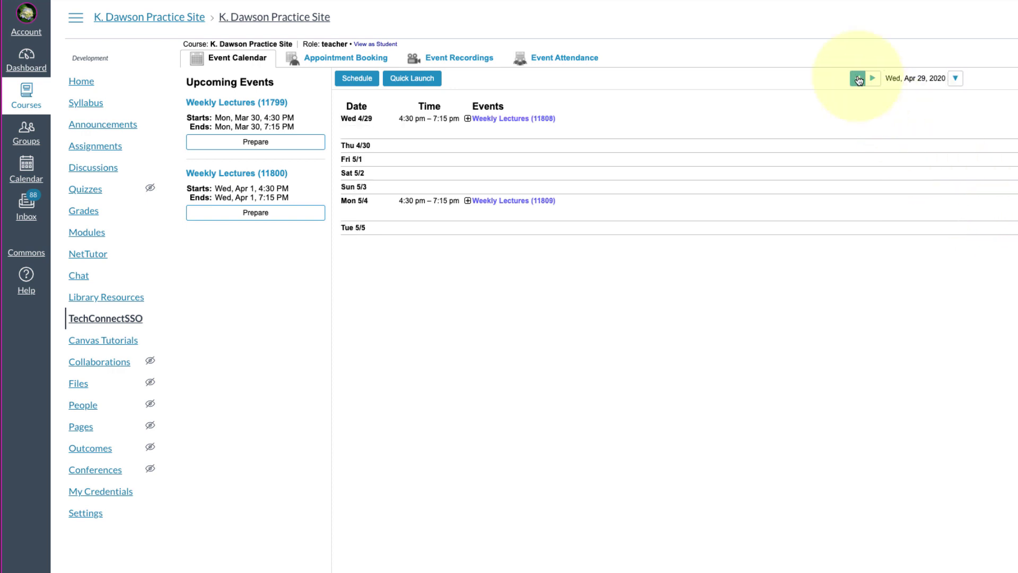
- Move the event calendar back day by day from April 29 to mid-April to review the earlier lectures
{"action": "left_click", "coordinate": [859, 80]}
{"action": "left_click", "coordinate": [858, 80]}
{"action": "left_click", "coordinate": [860, 80]}
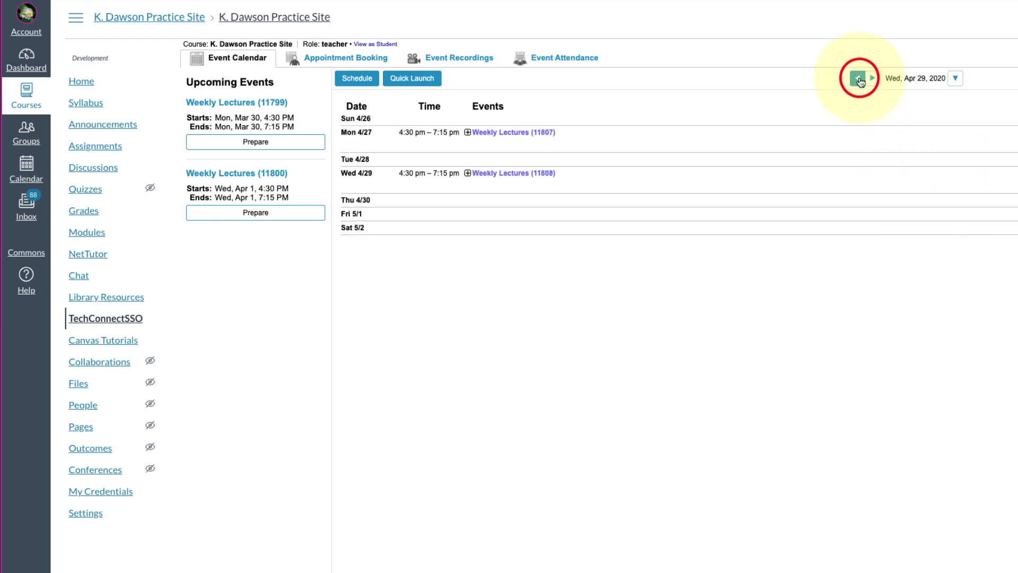
{"action": "left_click", "coordinate": [859, 80]}
{"action": "left_click", "coordinate": [859, 80]}
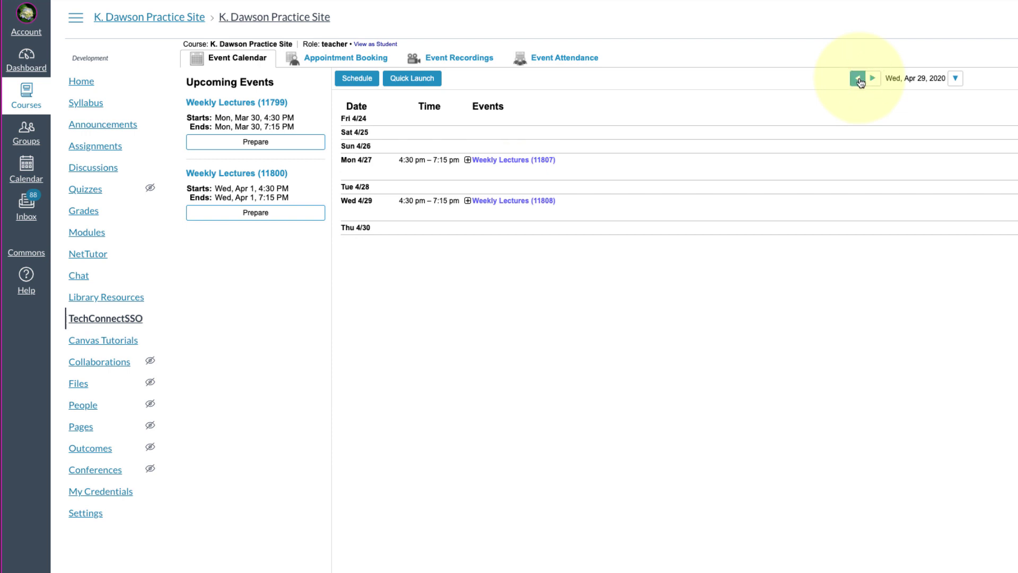
{"action": "left_click", "coordinate": [858, 79]}
{"action": "left_click", "coordinate": [858, 79]}
{"action": "left_click", "coordinate": [859, 79]}
{"action": "left_click", "coordinate": [859, 79]}
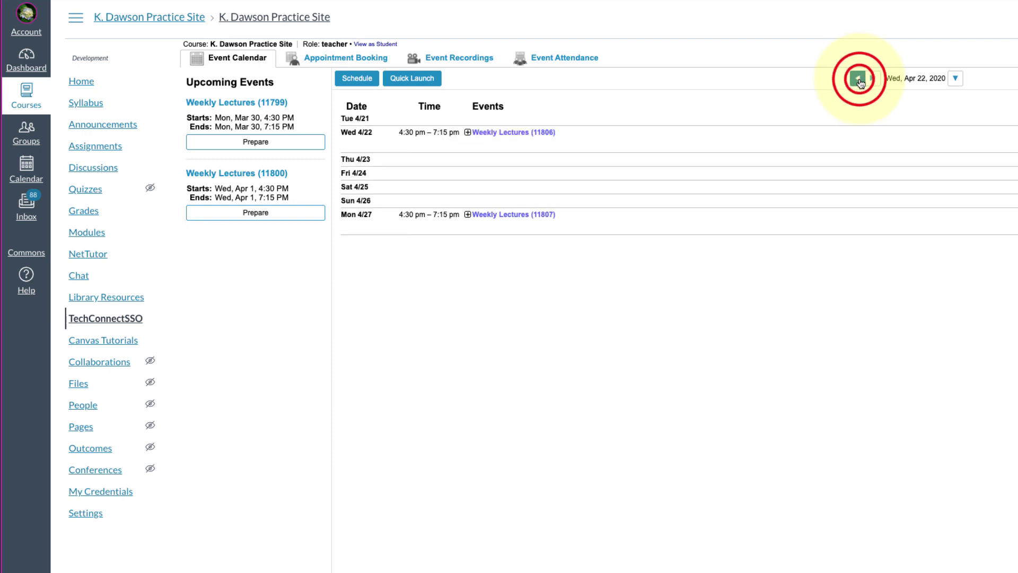
{"action": "left_click", "coordinate": [858, 80]}
{"action": "left_click", "coordinate": [859, 79]}
{"action": "left_click", "coordinate": [859, 79]}
{"action": "left_click", "coordinate": [858, 79]}
{"action": "left_click", "coordinate": [859, 80]}
{"action": "left_click", "coordinate": [859, 80]}
{"action": "left_click", "coordinate": [859, 79]}
{"action": "left_click", "coordinate": [859, 79]}
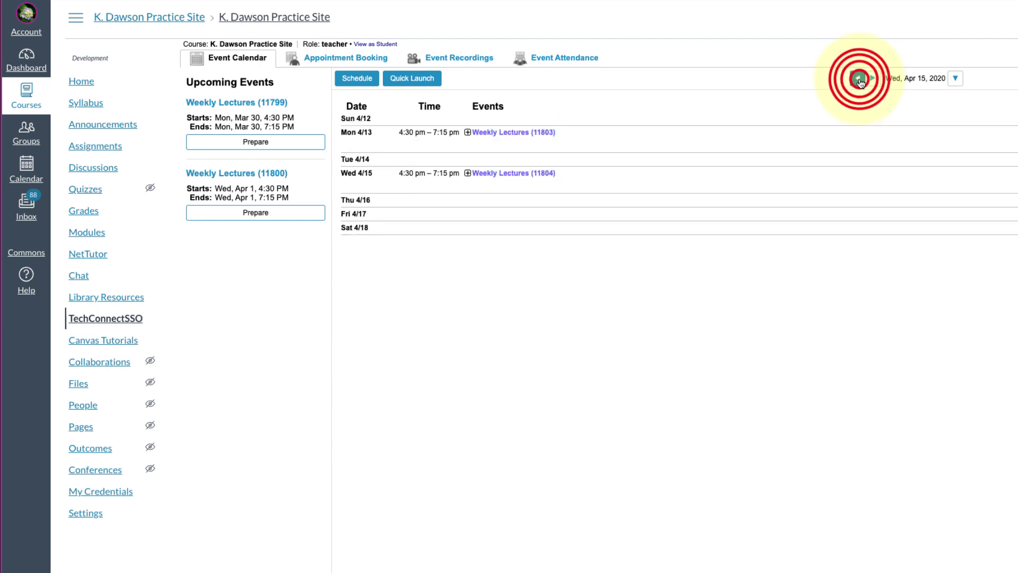
{"action": "left_click", "coordinate": [859, 79]}
{"action": "left_click", "coordinate": [859, 80]}
- Move the event calendar forward from mid-April to the week starting May 5 to review the recurring lectures
{"action": "left_click", "coordinate": [872, 80]}
{"action": "left_click", "coordinate": [875, 80]}
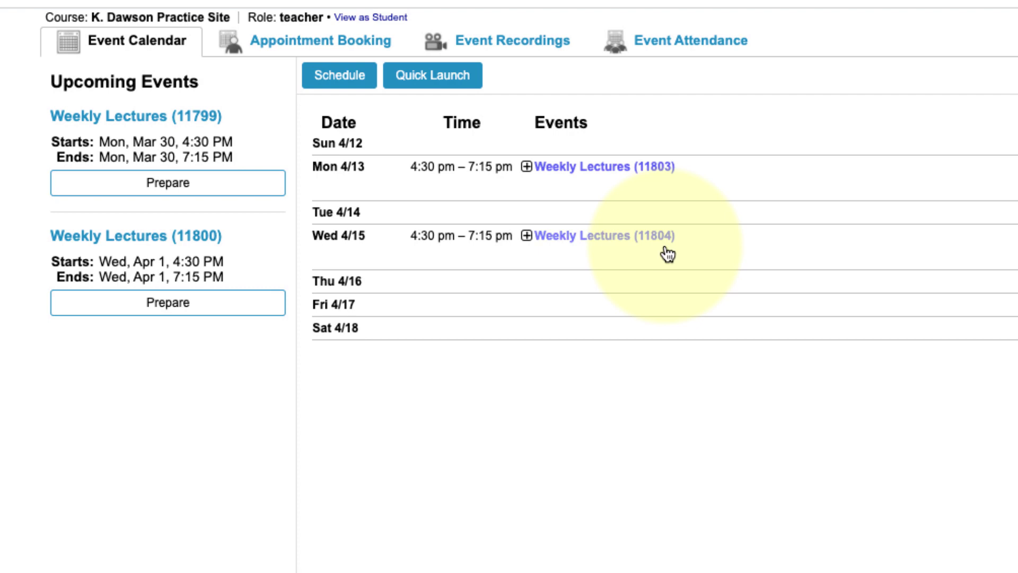
{"action": "scroll", "coordinate": [663, 239], "scroll_direction": "down", "scroll_amount": 5}
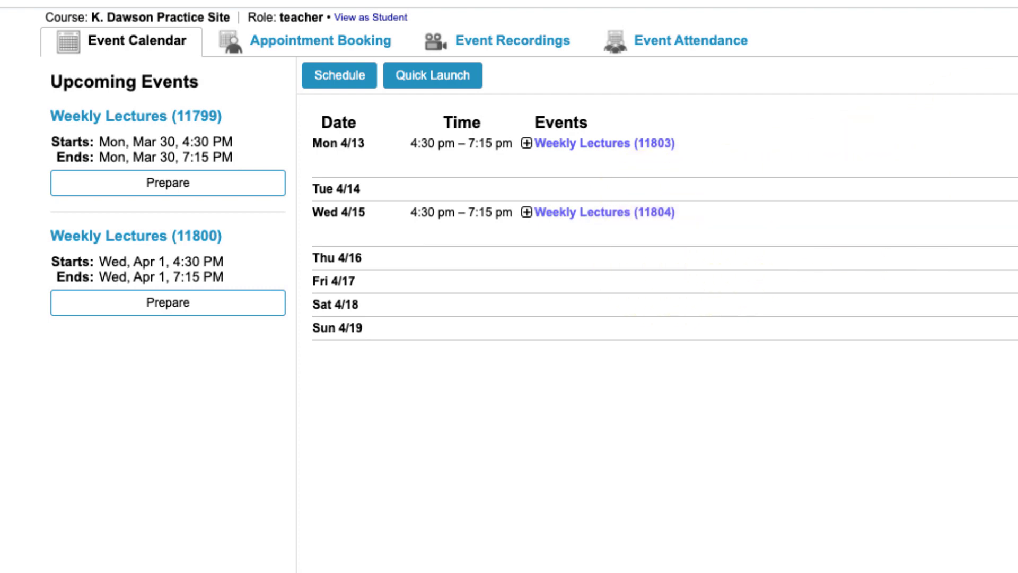
{"action": "scroll", "coordinate": [663, 238], "scroll_direction": "down", "scroll_amount": 5}
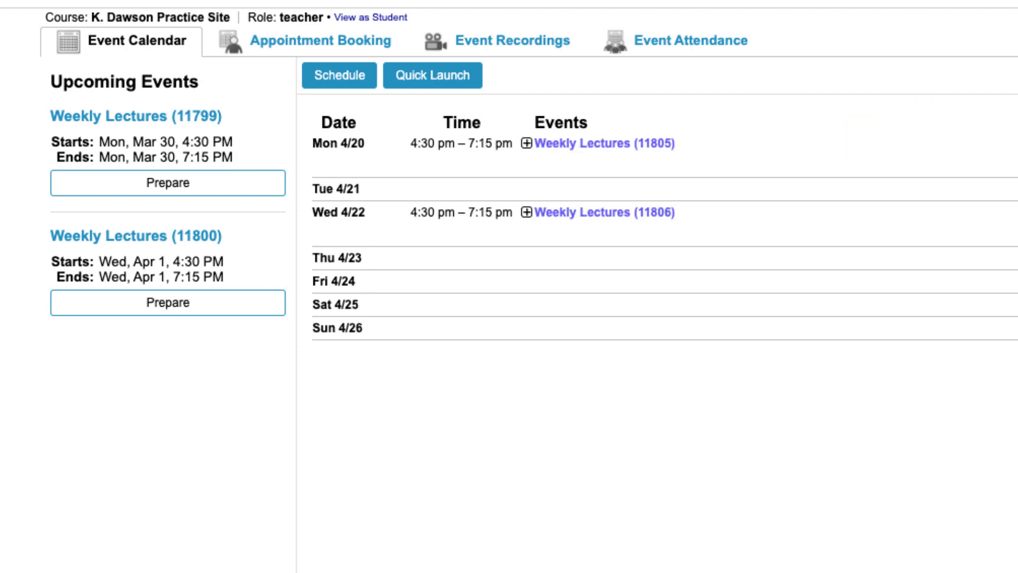
{"action": "scroll", "coordinate": [663, 239], "scroll_direction": "down", "scroll_amount": 3}
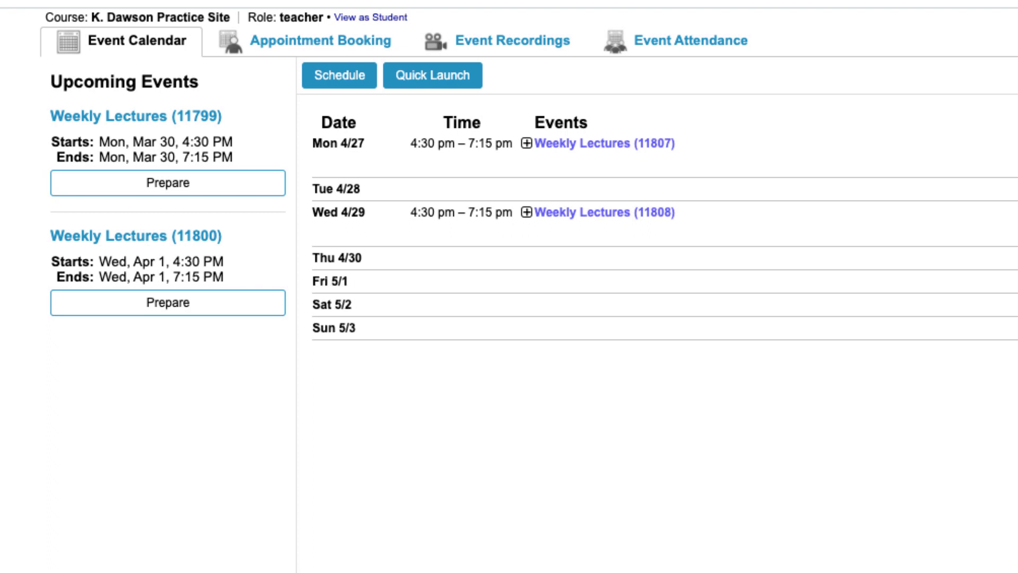
{"action": "scroll", "coordinate": [663, 238], "scroll_direction": "down", "scroll_amount": 3}
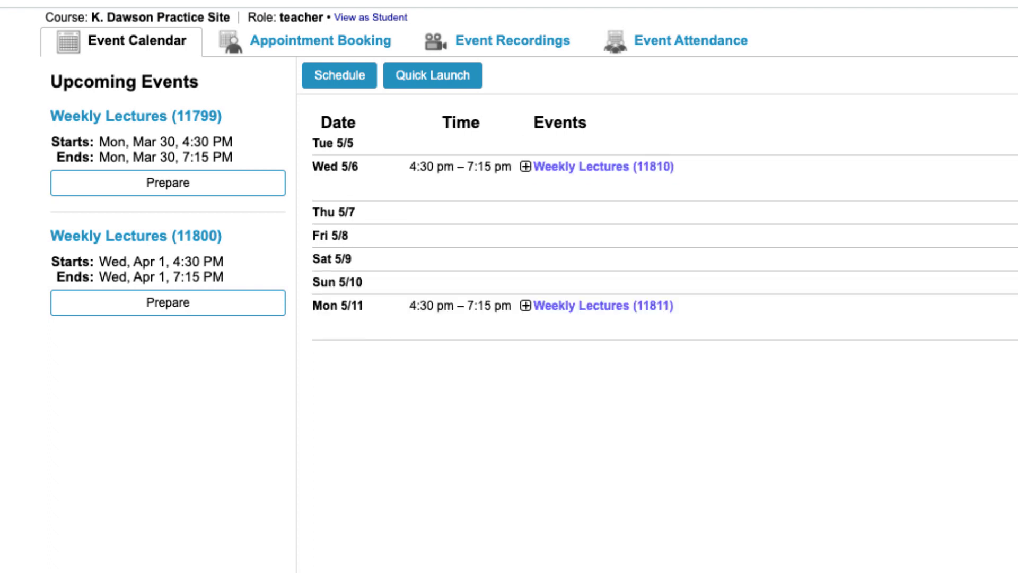